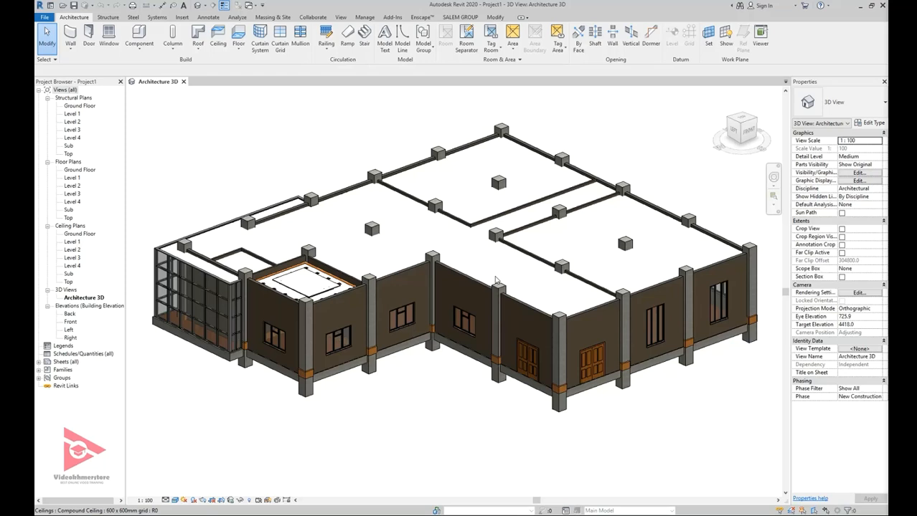
- Start the Paint command, search the materials for "paint" and choose the white paint material with the Khmer name
scroll(243, 346, up, 6)
scroll(484, 298, down, 2)
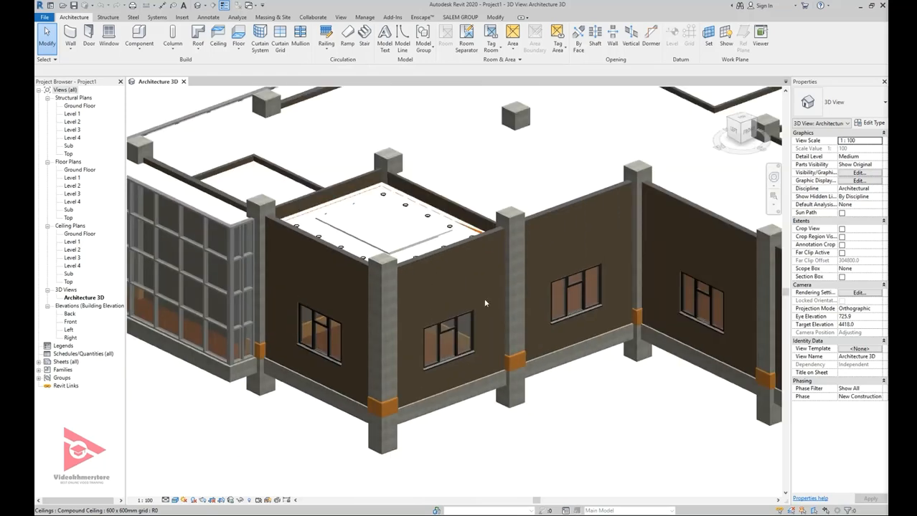
click(494, 18)
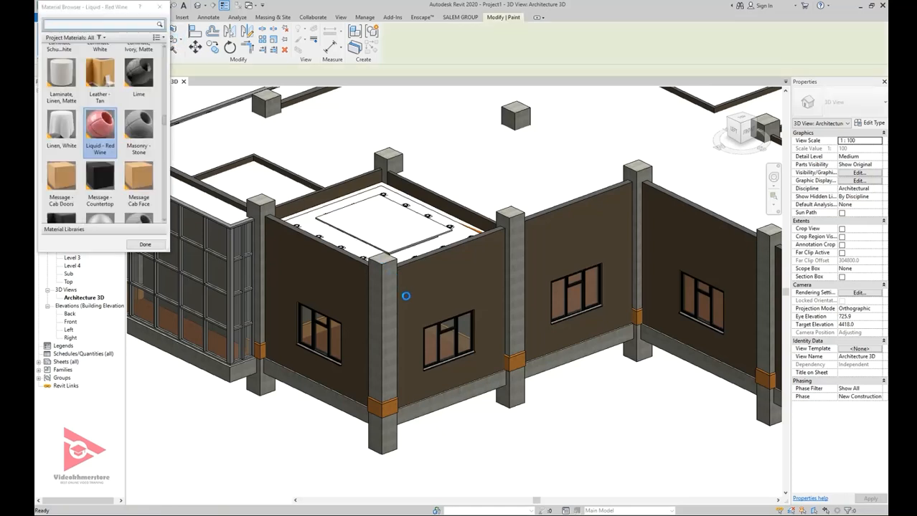
scroll(136, 87, up, 1)
drag(97, 9, 428, 109)
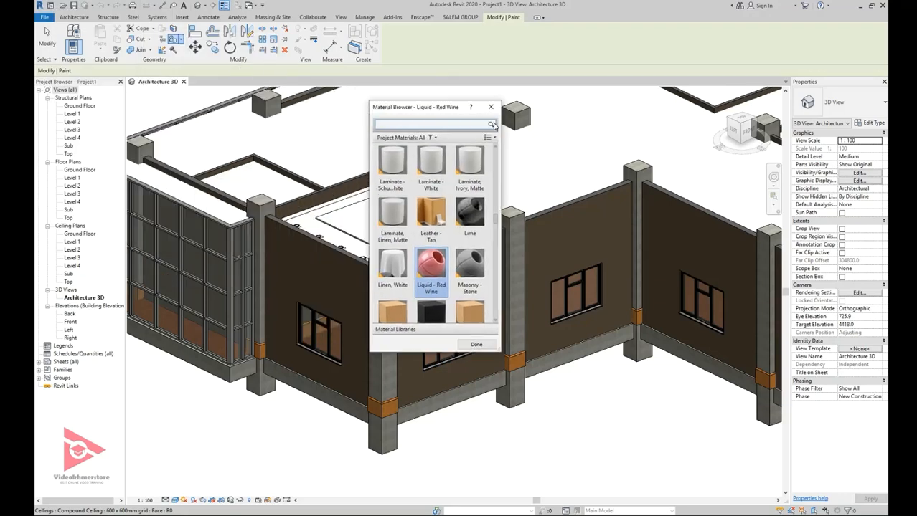
drag(373, 109, 438, 126)
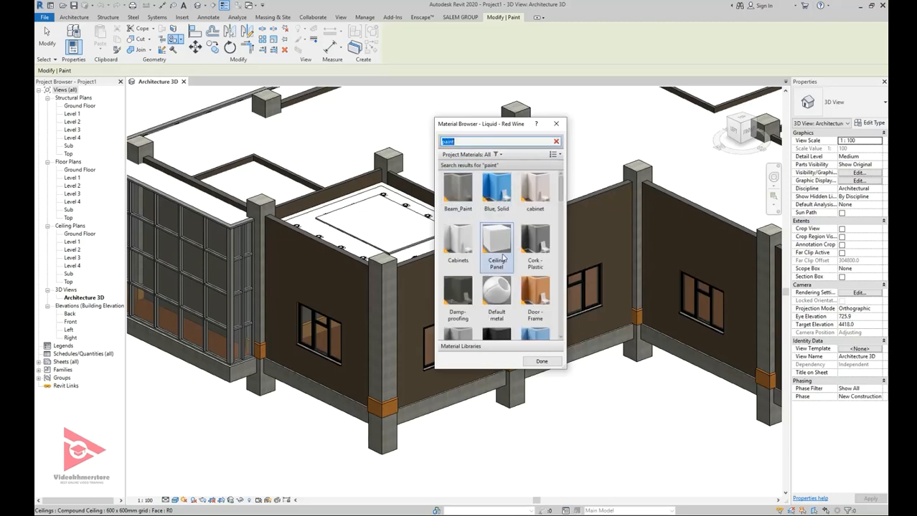
scroll(534, 271, down, 10)
click(535, 266)
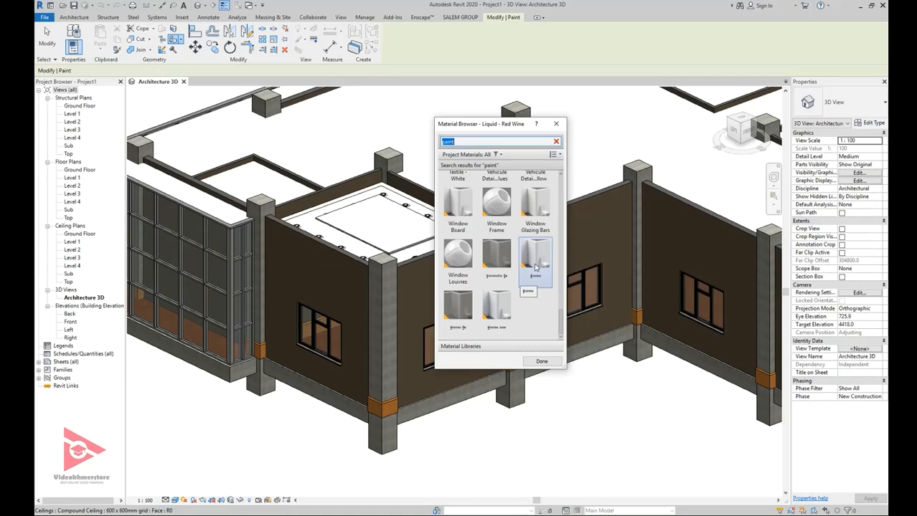
scroll(391, 294, up, 3)
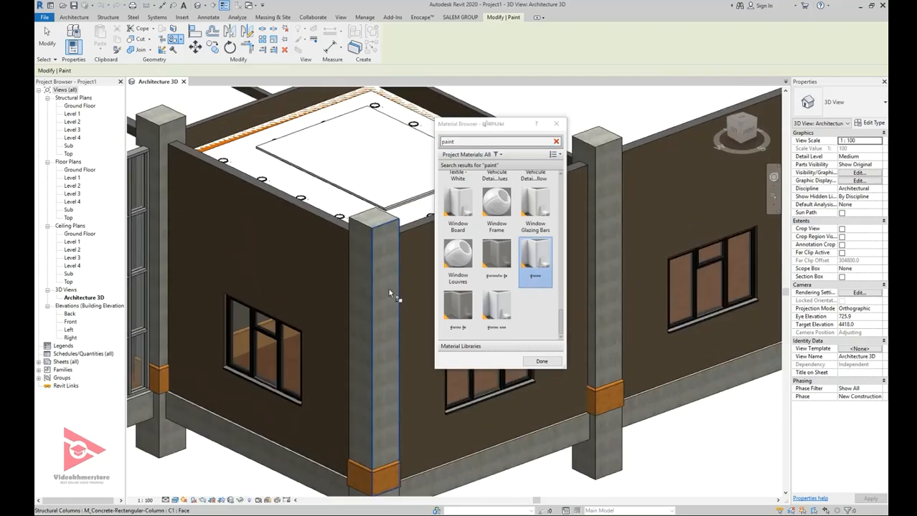
- Paint the two outward faces of the front-left corner column above its base band with the white paint, and end painting
click(388, 289)
click(364, 289)
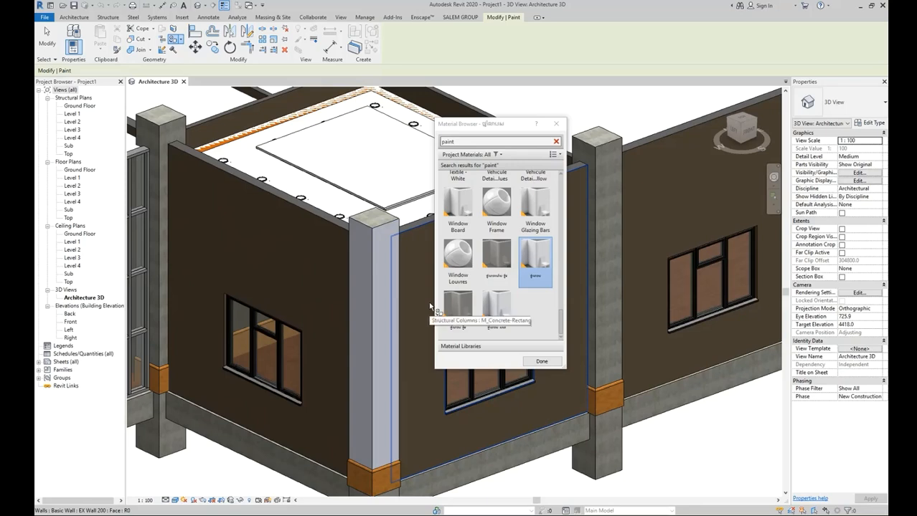
shift+middle_drag(430, 307, 378, 147)
shift+middle_drag(302, 283, 407, 256)
shift+middle_drag(320, 224, 430, 273)
shift+middle_drag(694, 287, 137, 421)
scroll(640, 251, down, 3)
middle_drag(372, 261, 430, 356)
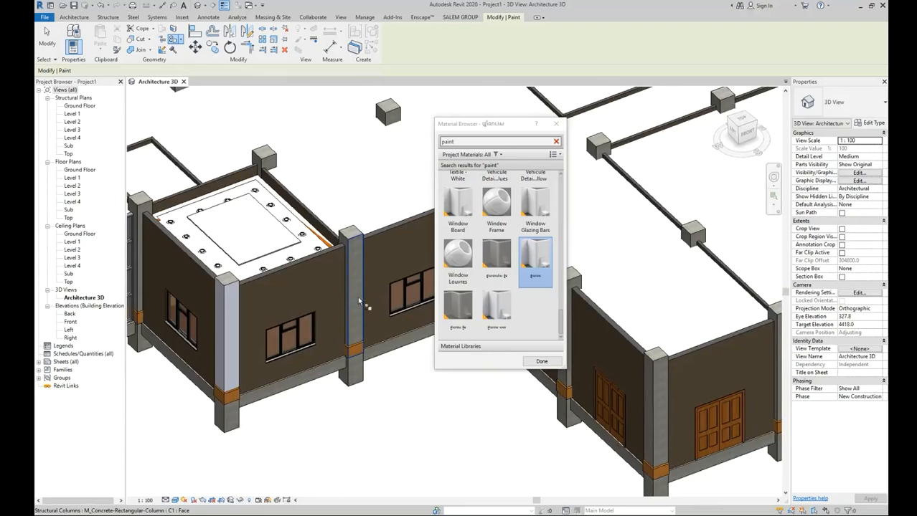
key(Escape)
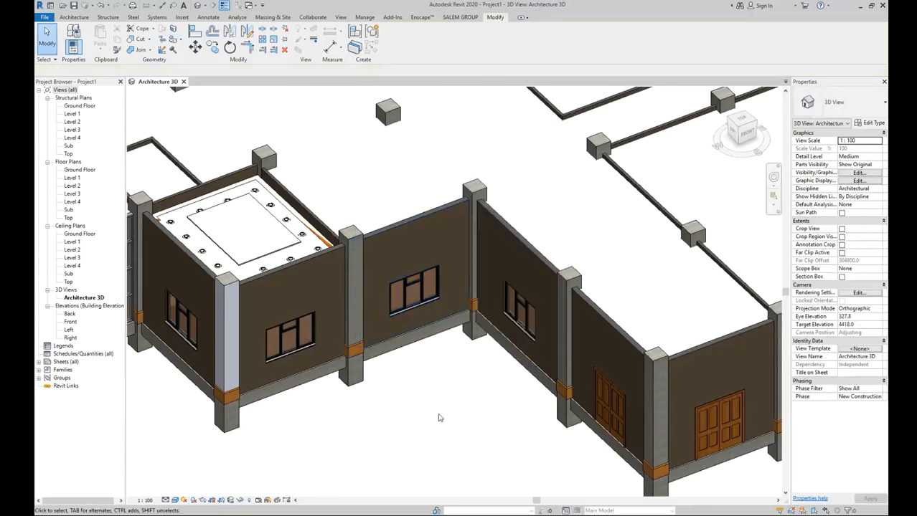
- Open the M_Concrete-Rectangular-Column family for editing from the column beside the painted corner column
shift+middle_drag(439, 417, 542, 403)
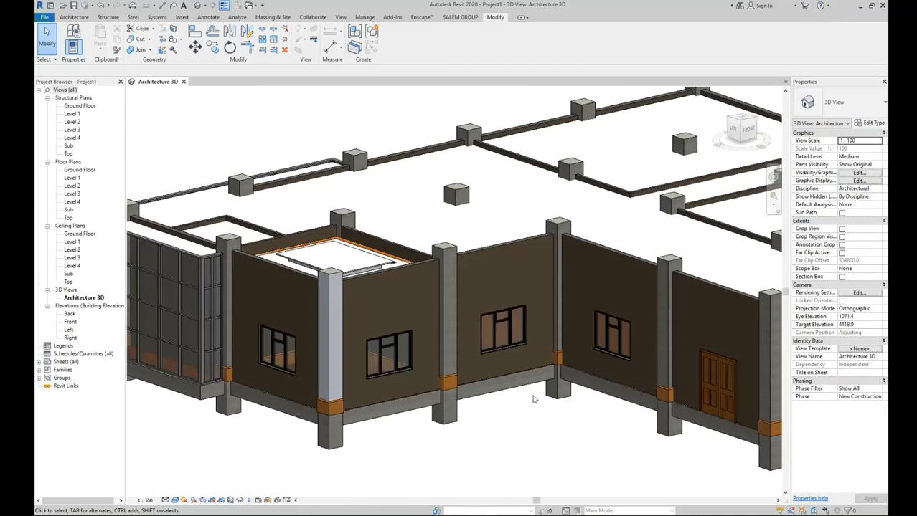
click(443, 255)
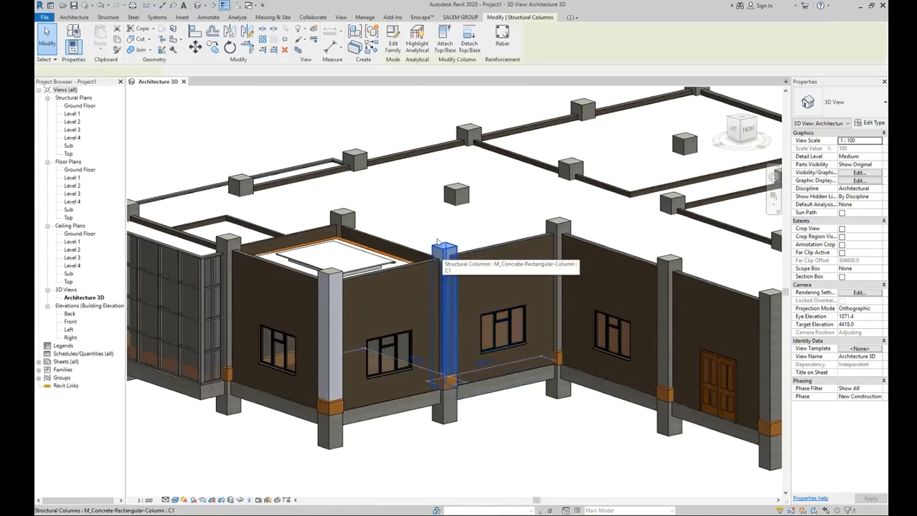
click(394, 43)
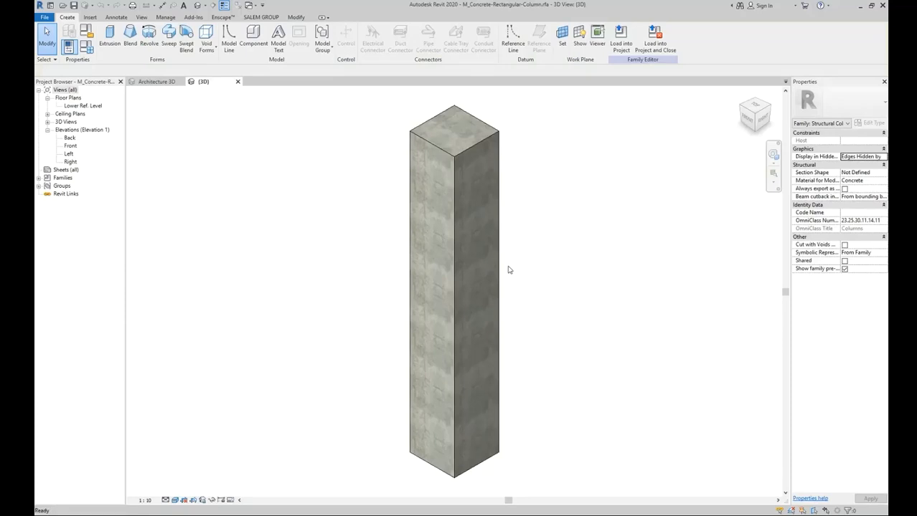
- Search the family's materials for "paint" and paint the column body with the white paint material that has the Khmer name
key(p)
key(t)
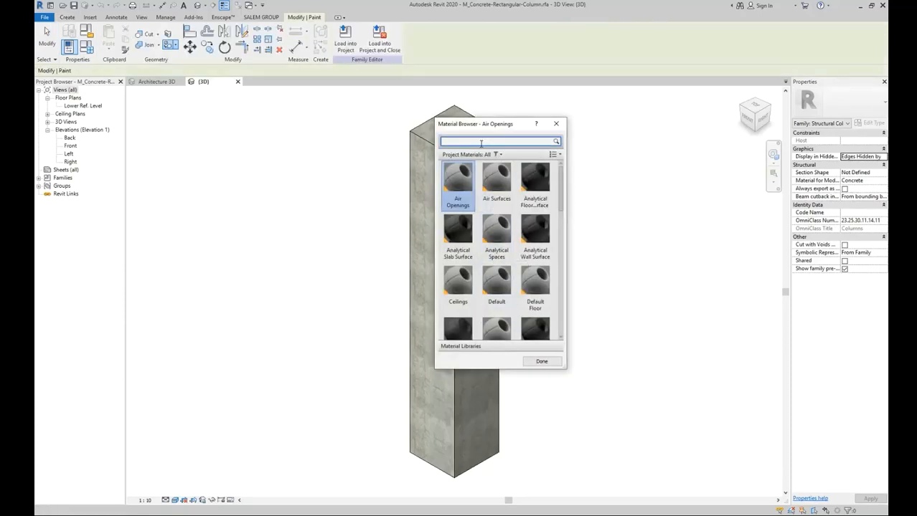
text(paint)
key(Return)
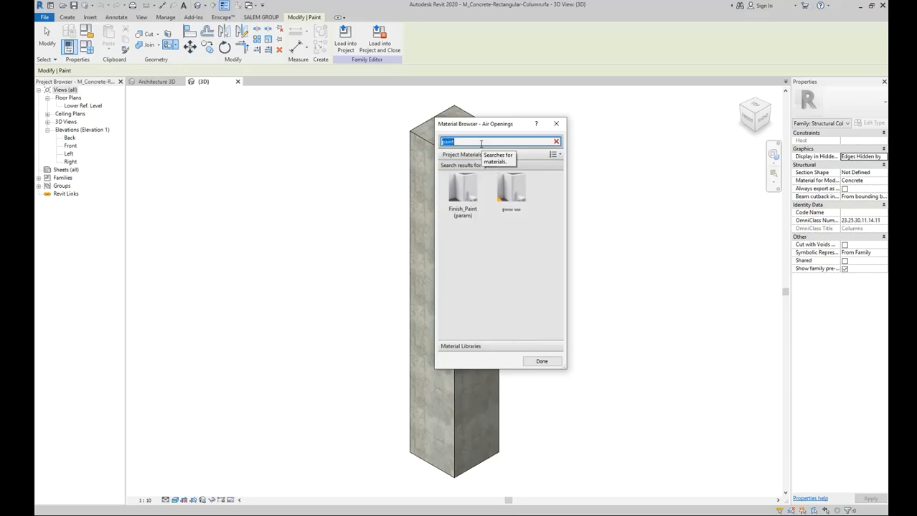
drag(511, 130, 669, 152)
click(667, 215)
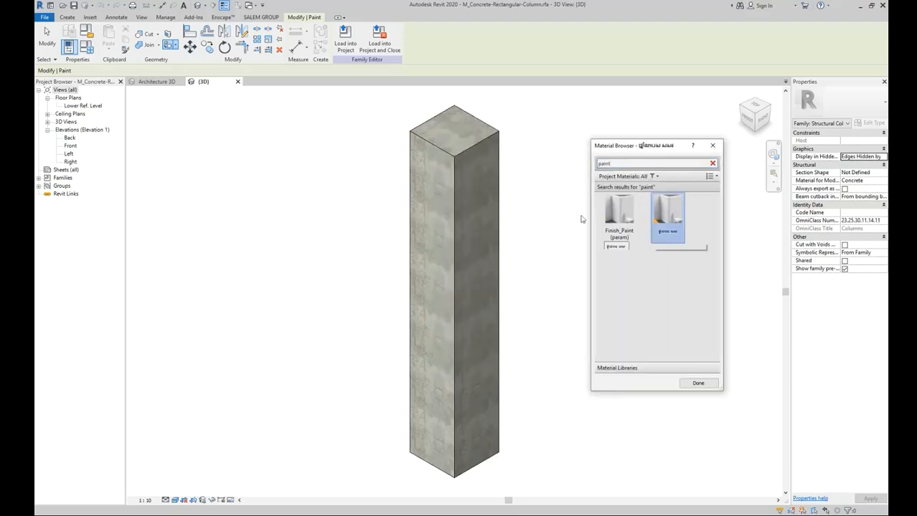
click(472, 212)
mouse_move(436, 219)
shift+middle_down()
mouse_move(505, 282)
mouse_move(327, 279)
mouse_move(459, 236)
mouse_move(256, 231)
mouse_move(423, 211)
mouse_move(432, 259)
mouse_move(531, 270)
shift+middle_up()
- Load the painted column family into the project, overwriting the existing version
click(345, 39)
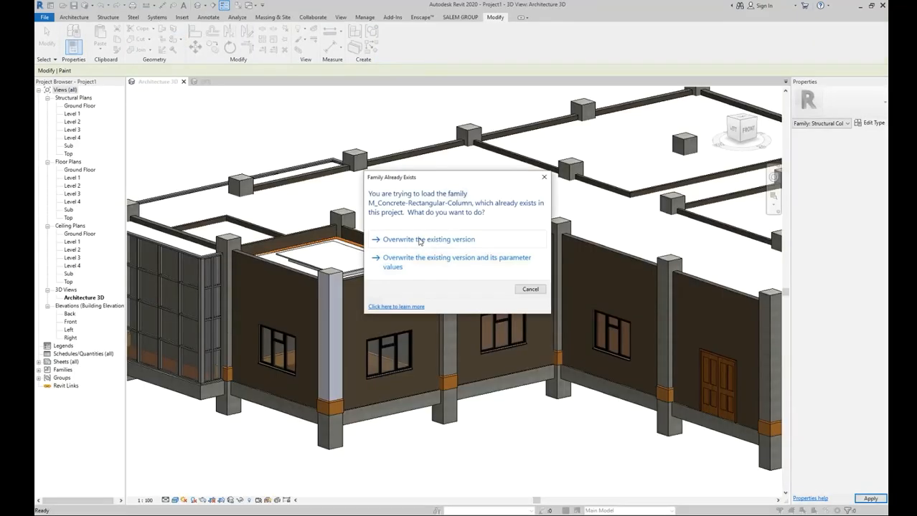
click(419, 239)
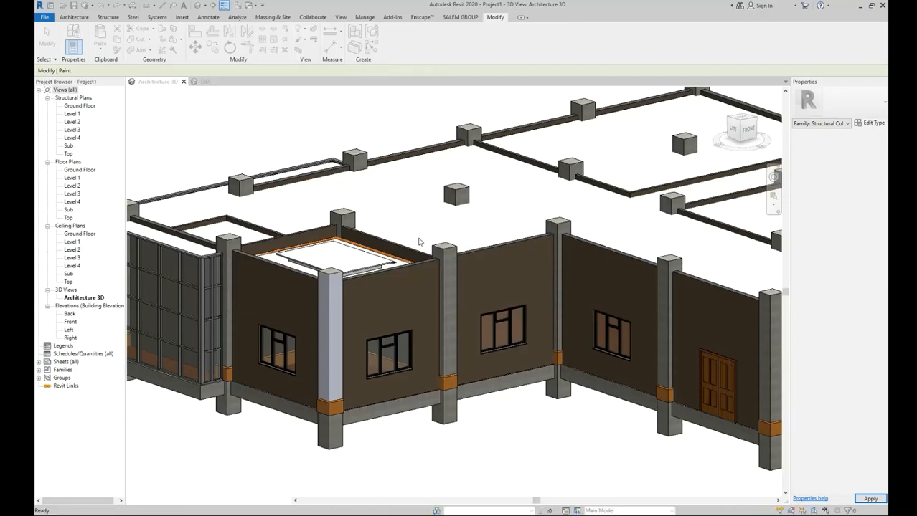
middle_drag(527, 322, 511, 313)
scroll(489, 282, down, 1)
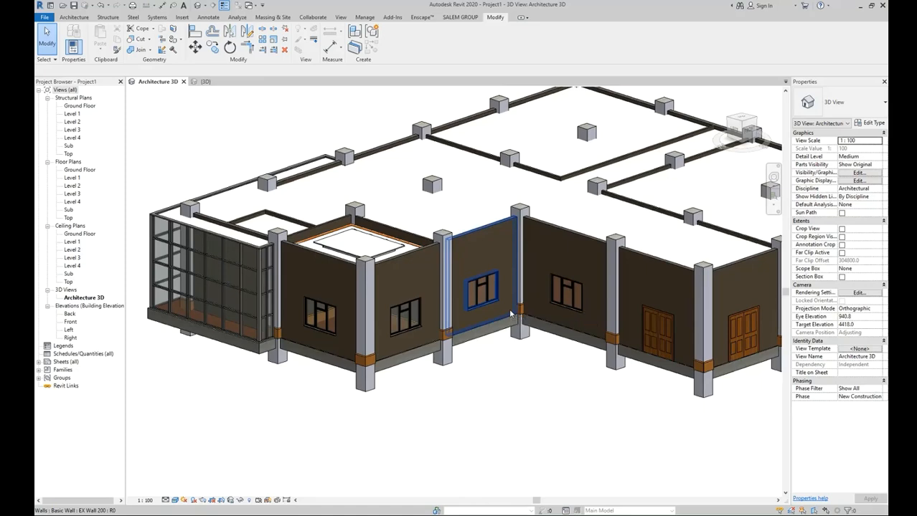
middle_drag(511, 314, 485, 345)
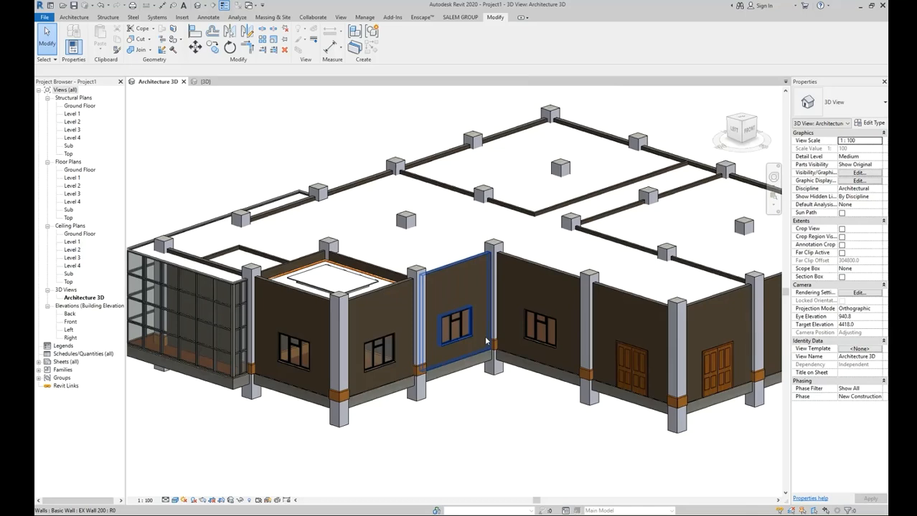
- Paint the front exterior walls white, from the wing beside the curtain wall through the recess to the door walls and the adjoining tall-window wall
key(t)
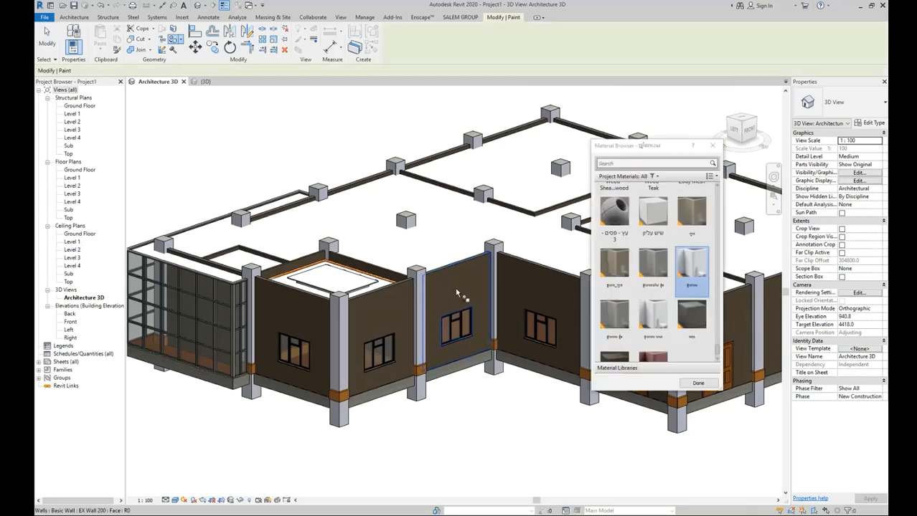
click(455, 287)
click(394, 316)
click(316, 326)
click(534, 315)
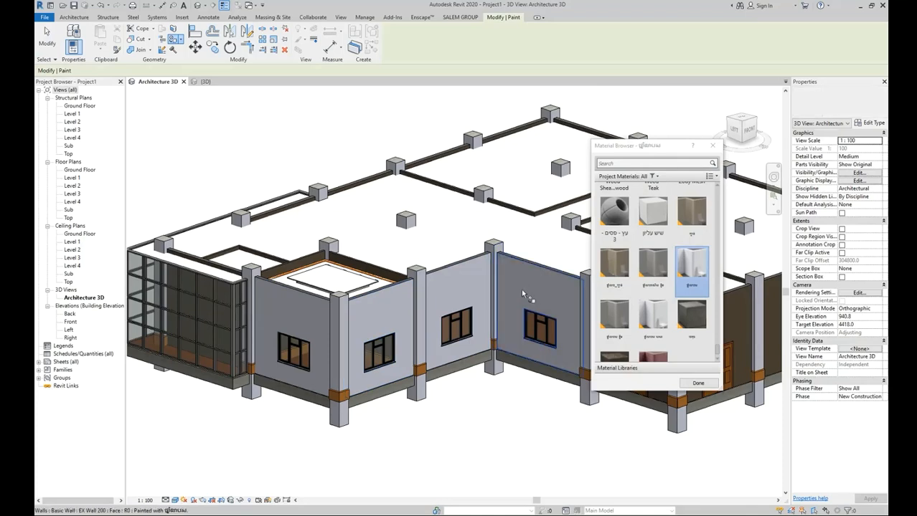
middle_drag(489, 310, 235, 306)
click(379, 319)
click(465, 319)
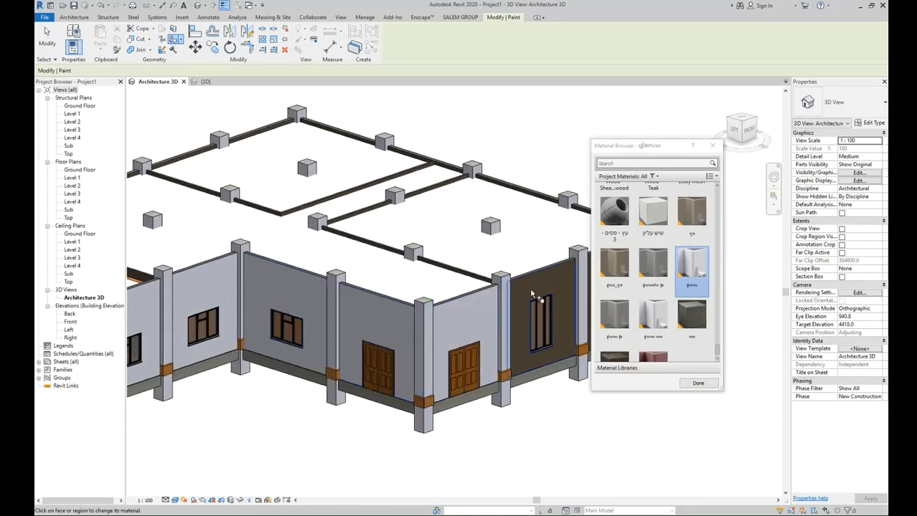
click(525, 318)
- Paint the exterior walls along the building's right side and around the rear corner with the same white paint
middle_drag(525, 318, 411, 317)
mouse_move(513, 338)
shift+middle_down()
mouse_move(399, 341)
mouse_move(332, 365)
mouse_move(432, 314)
mouse_move(454, 332)
mouse_move(247, 363)
shift+middle_up()
click(388, 361)
click(441, 308)
click(382, 312)
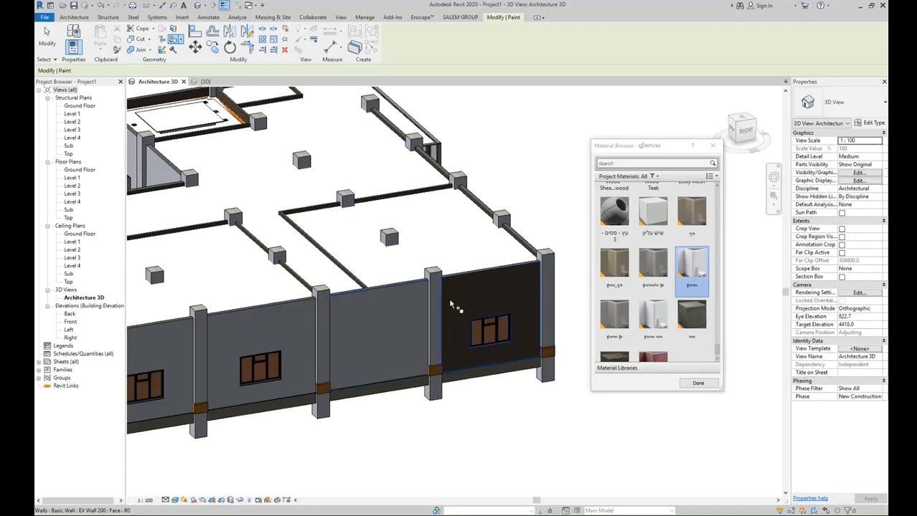
click(455, 307)
mouse_move(457, 308)
shift+middle_down()
mouse_move(467, 332)
mouse_move(313, 327)
shift+middle_up()
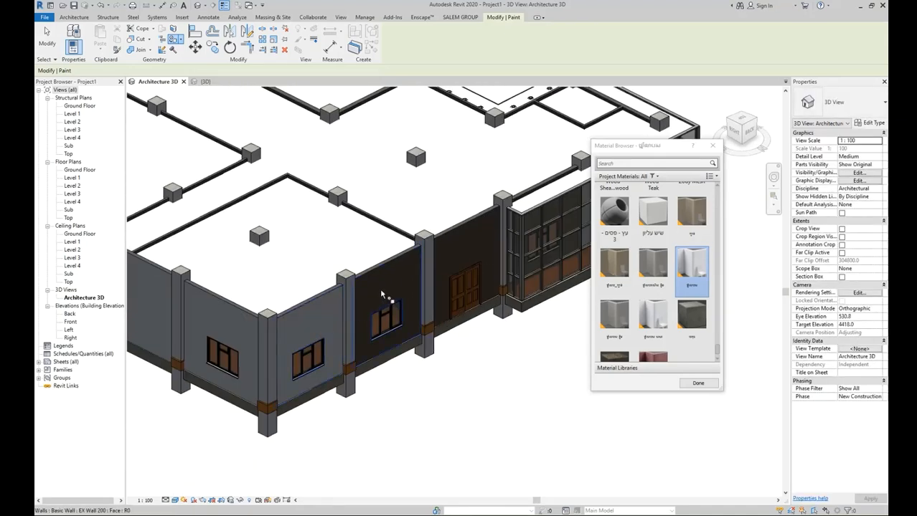
- Examine the painted exterior walls and columns from the front, and end the Paint command
mouse_move(463, 246)
shift+middle_down()
mouse_move(532, 290)
mouse_move(398, 362)
mouse_move(458, 370)
mouse_move(474, 384)
mouse_move(585, 391)
shift+middle_up()
shift+middle_drag(494, 379, 520, 362)
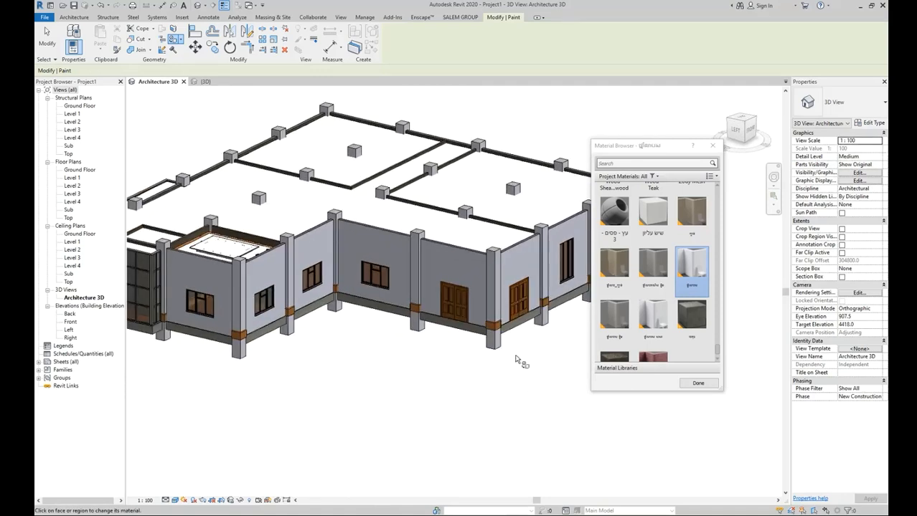
shift+middle_drag(464, 360, 459, 310)
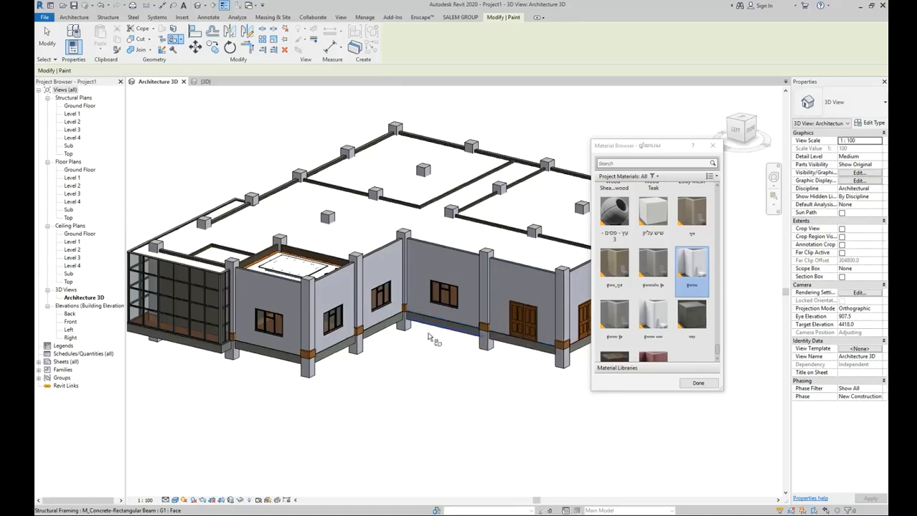
shift+middle_drag(440, 331, 434, 343)
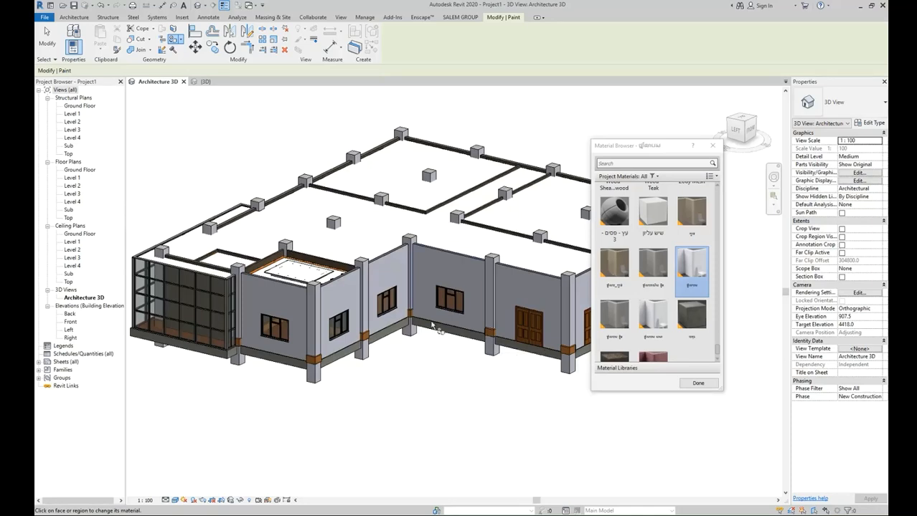
click(417, 285)
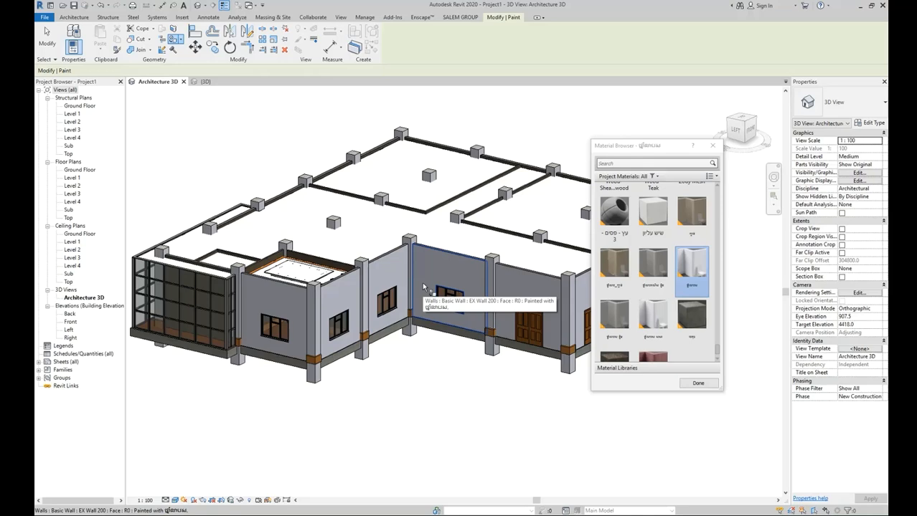
drag(607, 146, 666, 194)
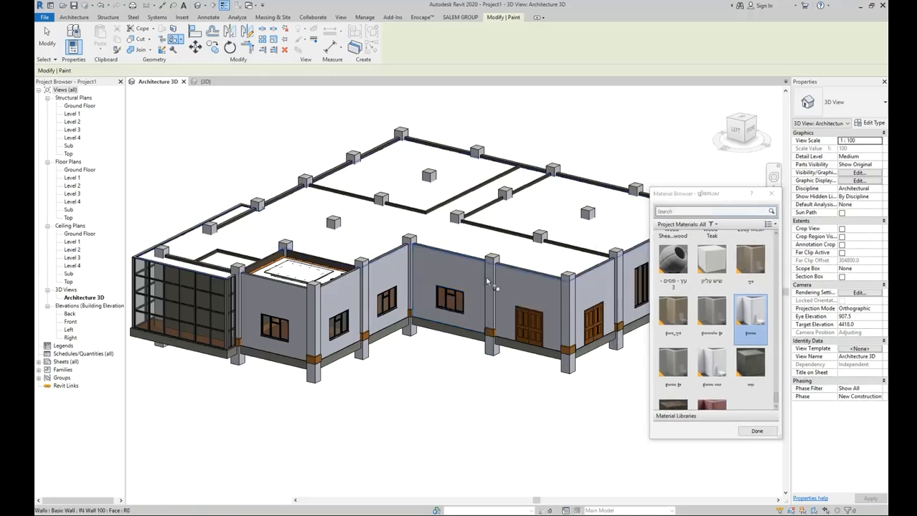
middle_drag(441, 352, 457, 360)
key(Escape)
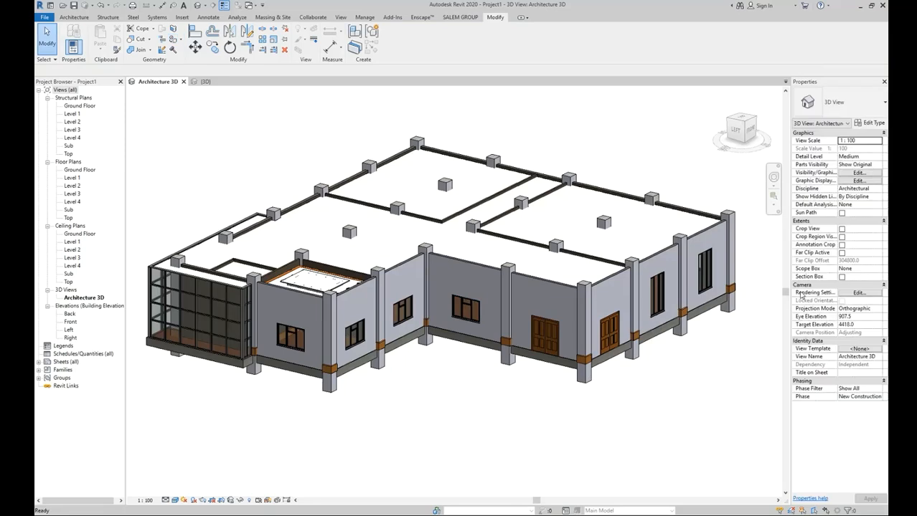
- Turn on the 3D view's section box, unhide it through Reveal Hidden Elements and leave that mode
click(841, 276)
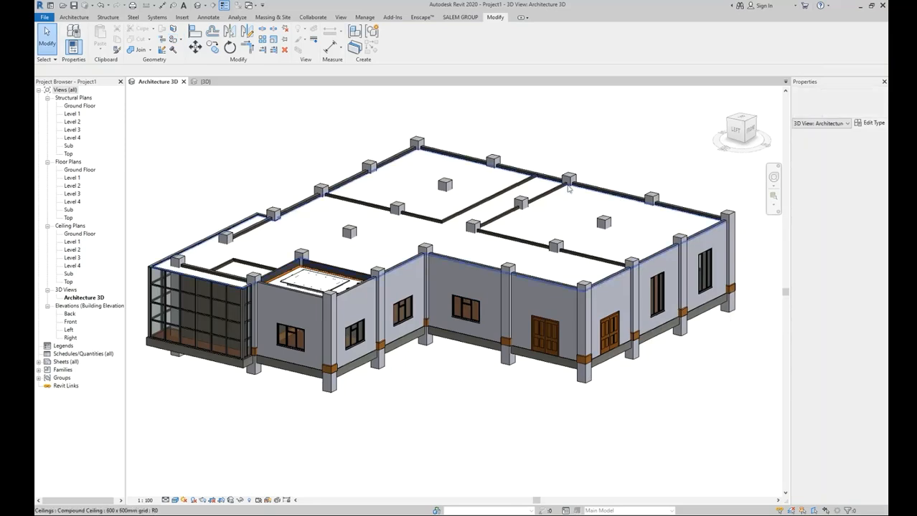
click(249, 501)
click(473, 135)
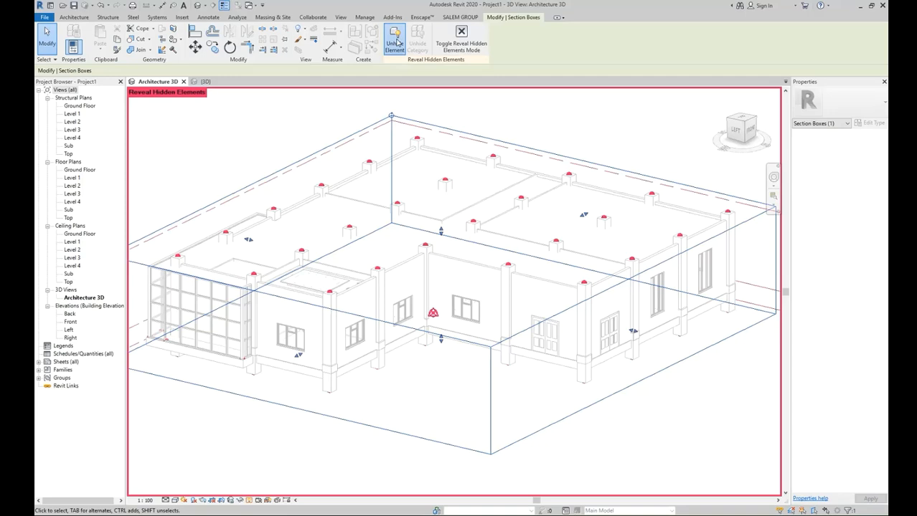
click(461, 40)
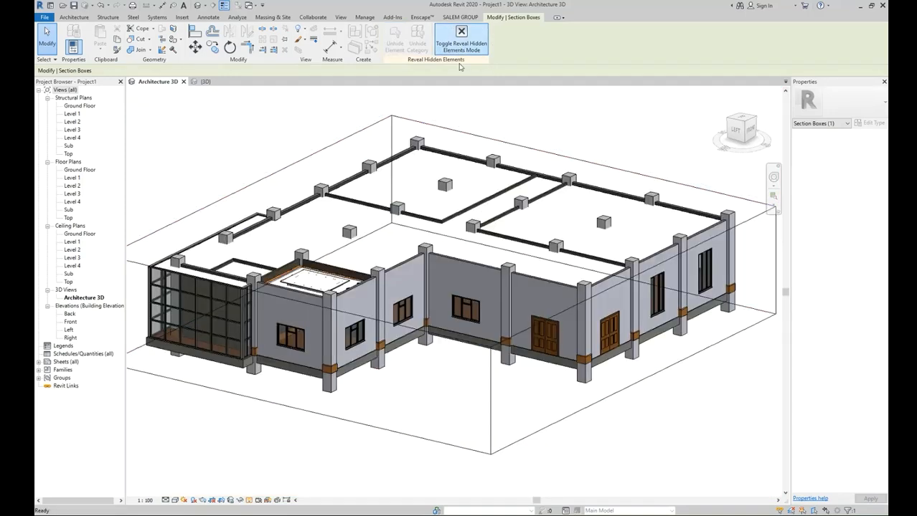
- Lower the top face of the section box below the ceilings to expose the building's interior rooms
click(497, 142)
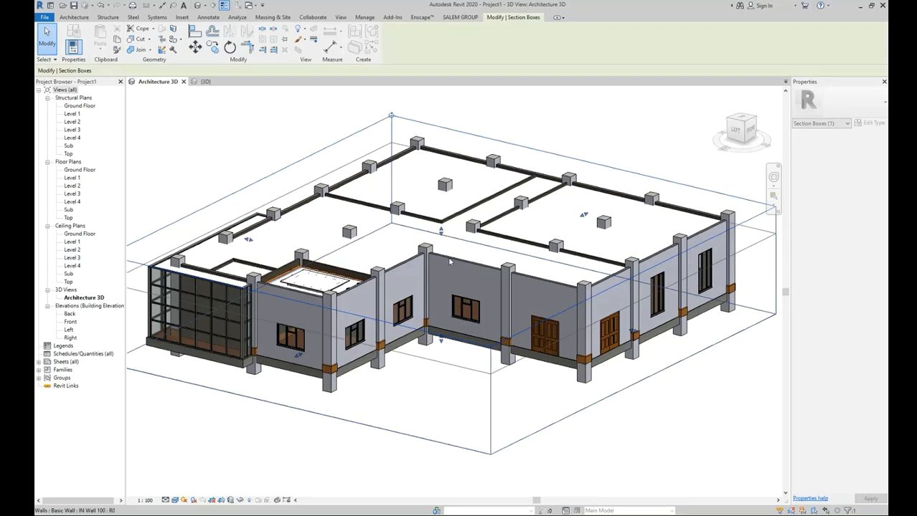
shift+middle_drag(512, 287, 355, 297)
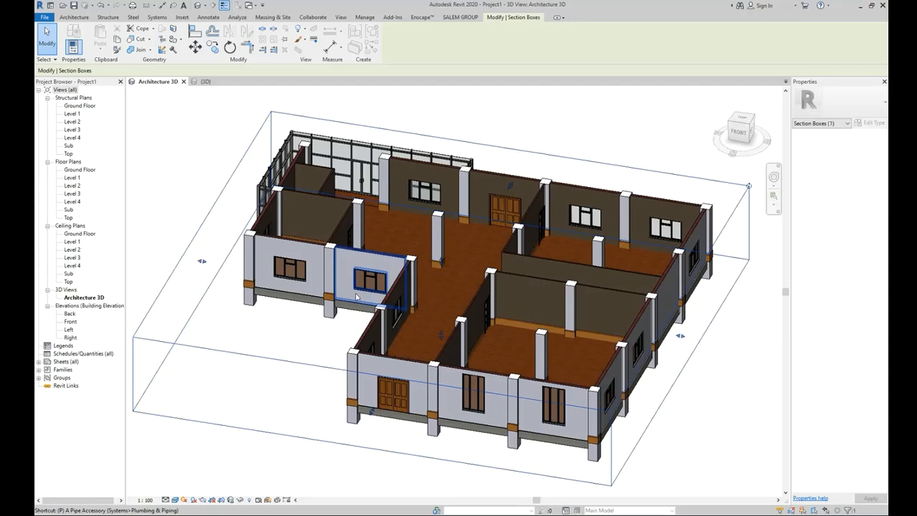
- Restart the Paint command and apply the white paint to the inner faces of the rear exterior walls
key(p)
key(t)
click(445, 177)
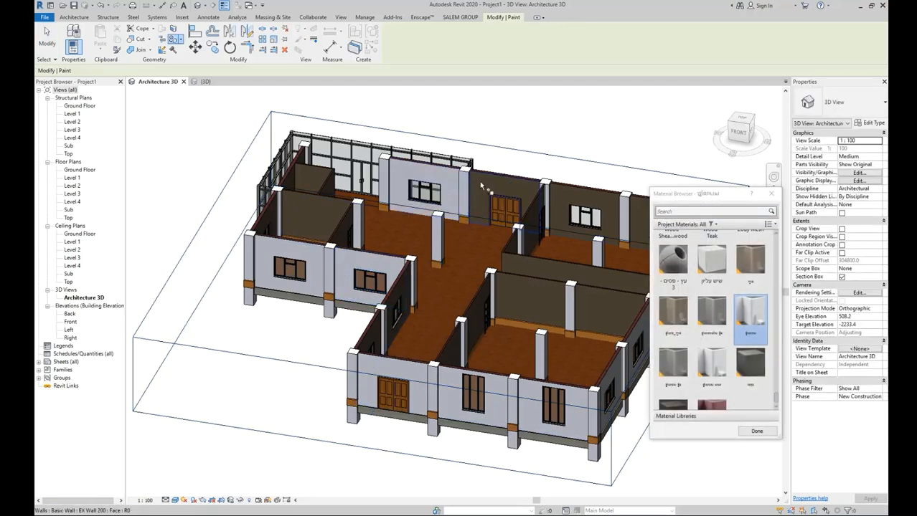
click(527, 185)
middle_drag(531, 191, 429, 191)
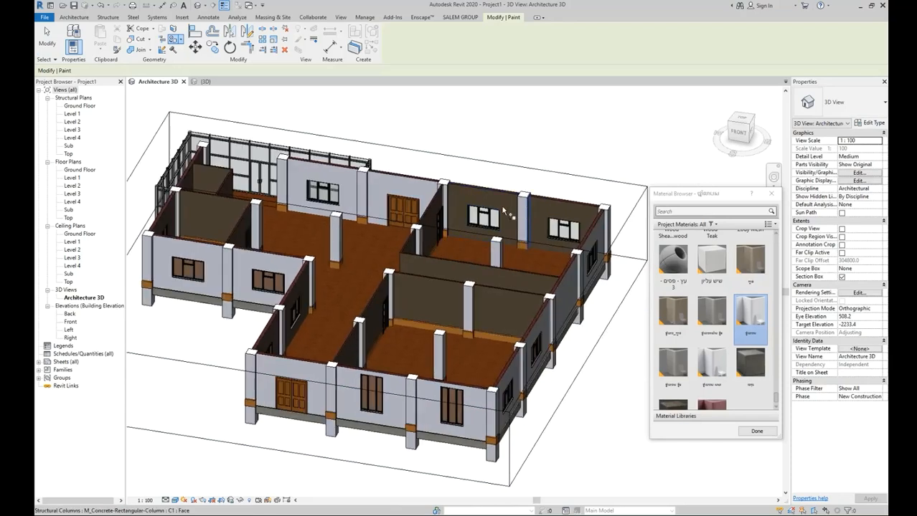
click(541, 212)
- Paint the front-facing sides of the interior partitions white, including those of the small rooms beside the glazed curtain wall
click(460, 295)
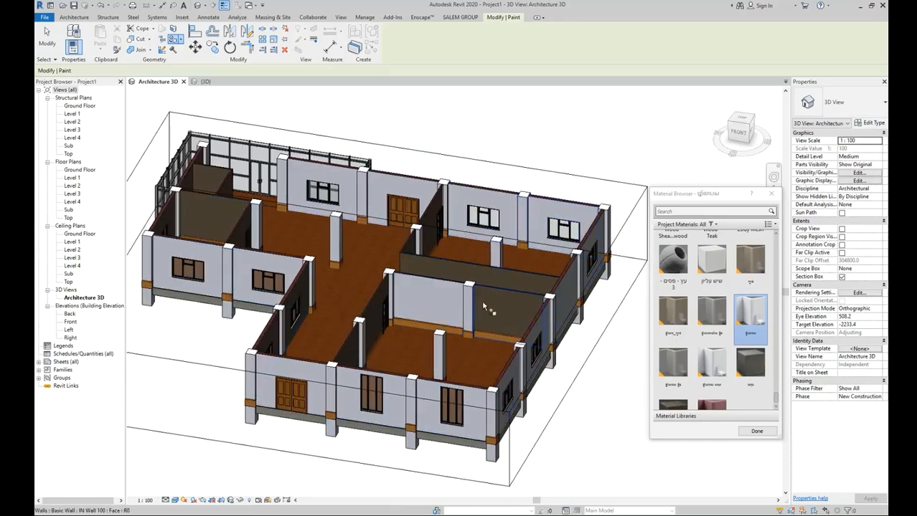
click(481, 300)
click(471, 278)
middle_drag(346, 229, 476, 254)
scroll(353, 244, up, 2)
click(337, 205)
click(346, 259)
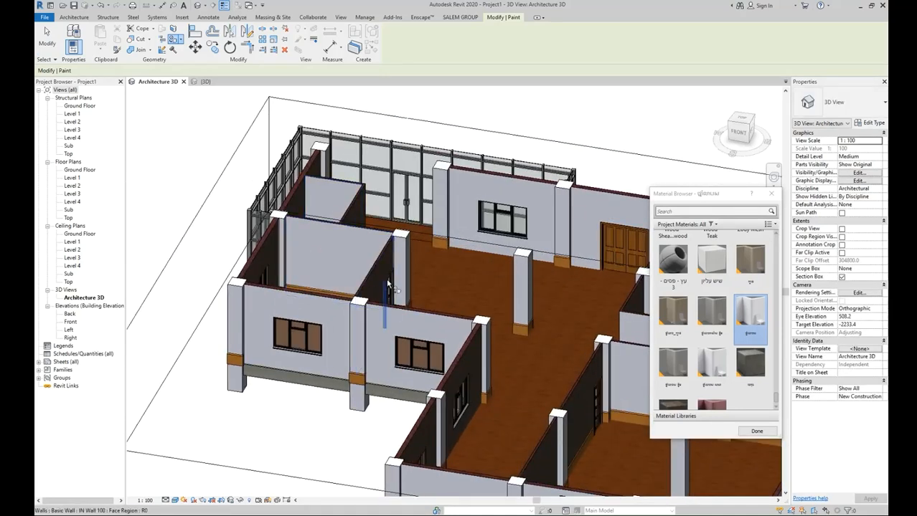
- From the building's right side, paint the inner wall faces and partition of the front rooms white
scroll(392, 280, down, 1)
shift+middle_drag(480, 330, 267, 292)
click(266, 292)
click(283, 330)
click(333, 318)
click(368, 287)
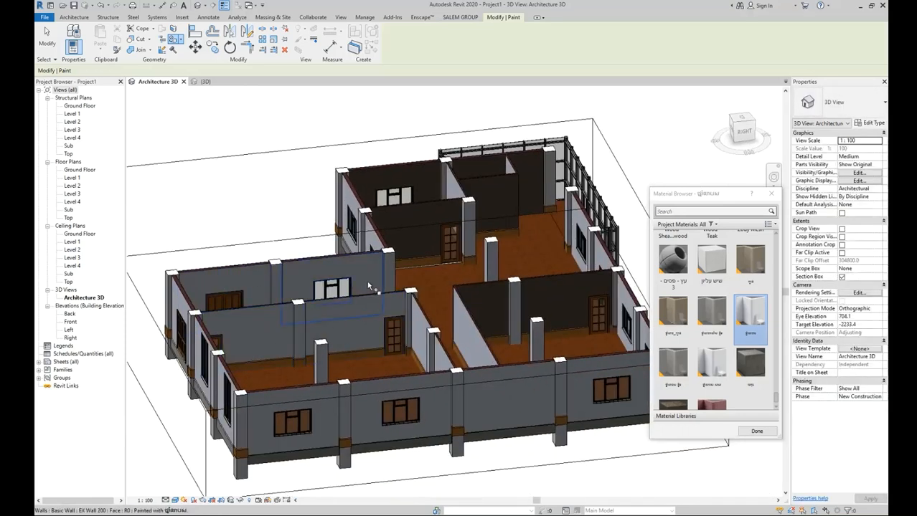
- Paint the remaining right-facing partitions white, through the rear room and the rooms next to the curtain wall
click(475, 304)
click(432, 215)
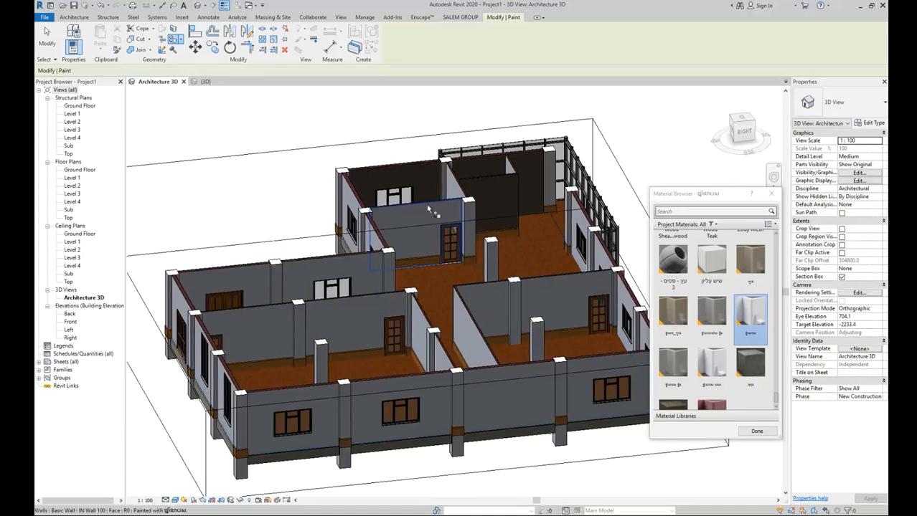
click(423, 188)
click(485, 188)
click(531, 174)
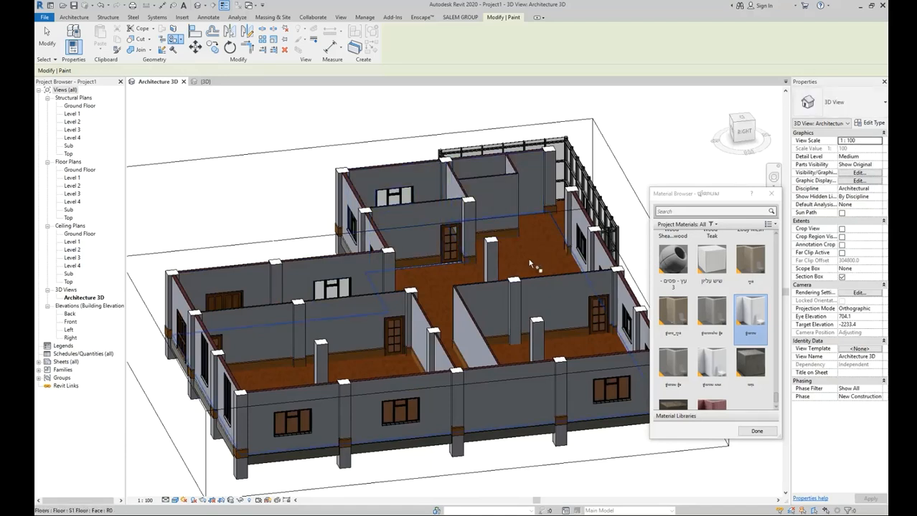
- From the back of the building, paint the rear room's partition and the inner faces of the front exterior walls white
shift+middle_drag(529, 266, 311, 344)
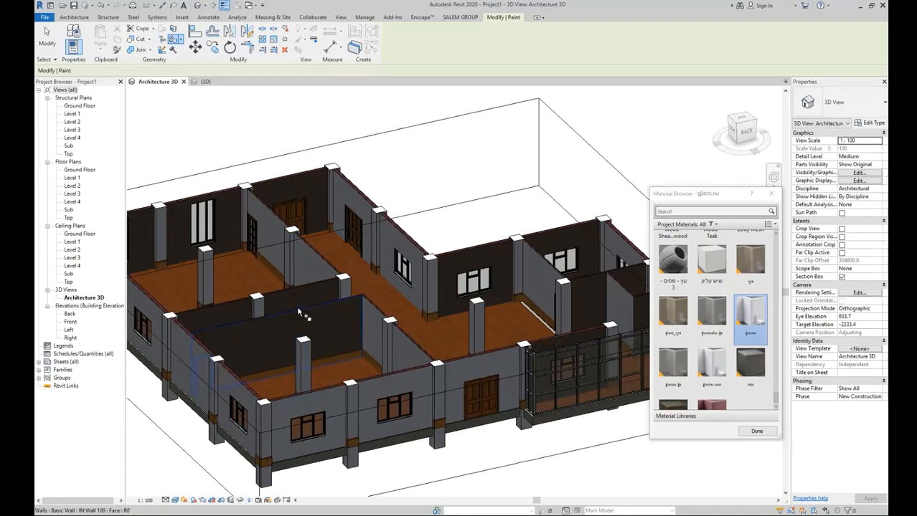
click(260, 363)
click(226, 219)
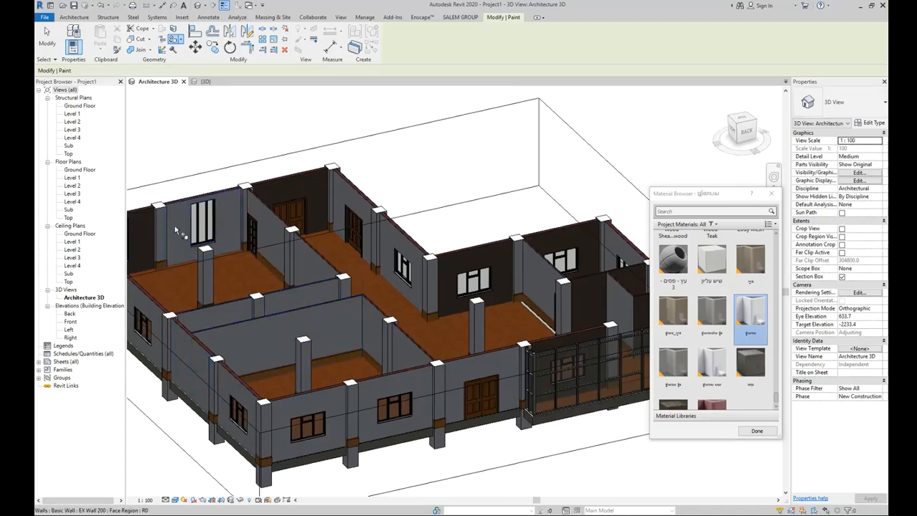
click(142, 231)
click(303, 197)
- Paint the back-facing walls of the hall and the small rooms behind the curtain wall white
mouse_move(499, 314)
middle_down()
mouse_move(449, 304)
mouse_move(414, 279)
middle_up()
click(387, 247)
click(553, 280)
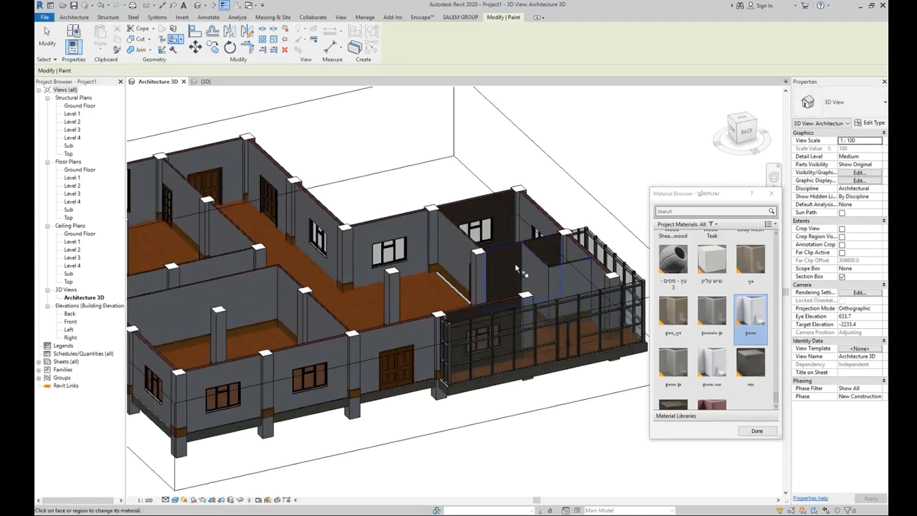
click(516, 269)
- From the building's left side, paint the left-facing partitions near the curtain wall and along the corridor white
mouse_move(517, 271)
shift+middle_down()
mouse_move(446, 318)
mouse_move(582, 314)
mouse_move(423, 330)
shift+middle_up()
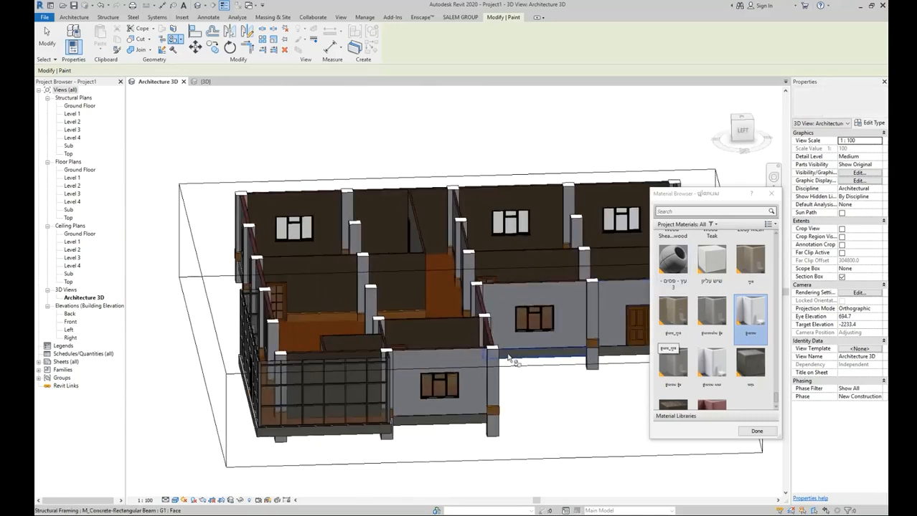
click(348, 360)
click(322, 285)
click(383, 275)
click(362, 231)
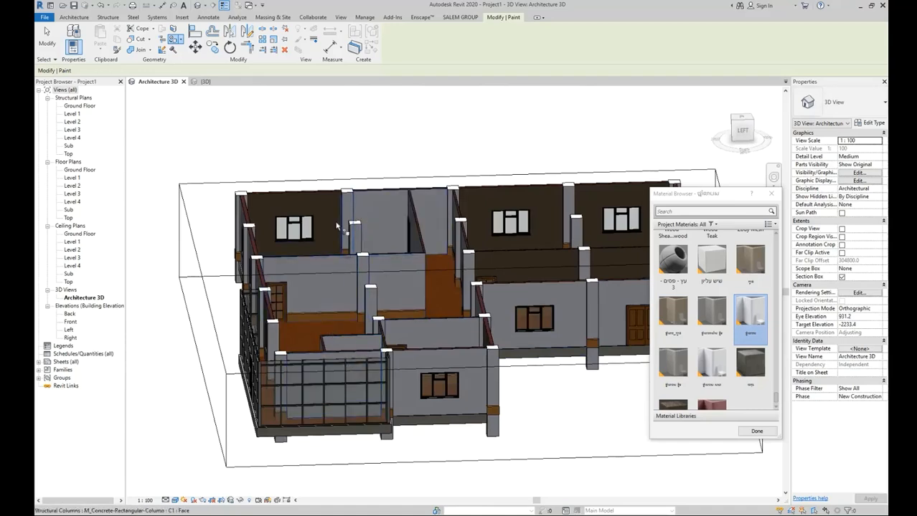
- Paint the inner faces of the right exterior walls and the last left-facing partitions white, and finish the Paint command
click(337, 227)
click(548, 204)
click(588, 197)
click(582, 271)
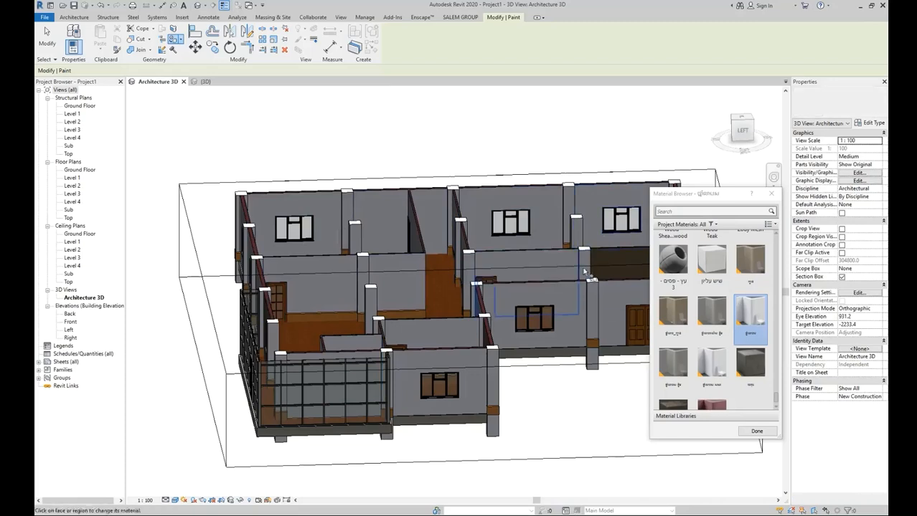
mouse_move(565, 272)
shift+middle_down()
mouse_move(667, 326)
mouse_move(420, 373)
mouse_move(306, 333)
mouse_move(591, 386)
mouse_move(514, 272)
shift+middle_up()
click(648, 137)
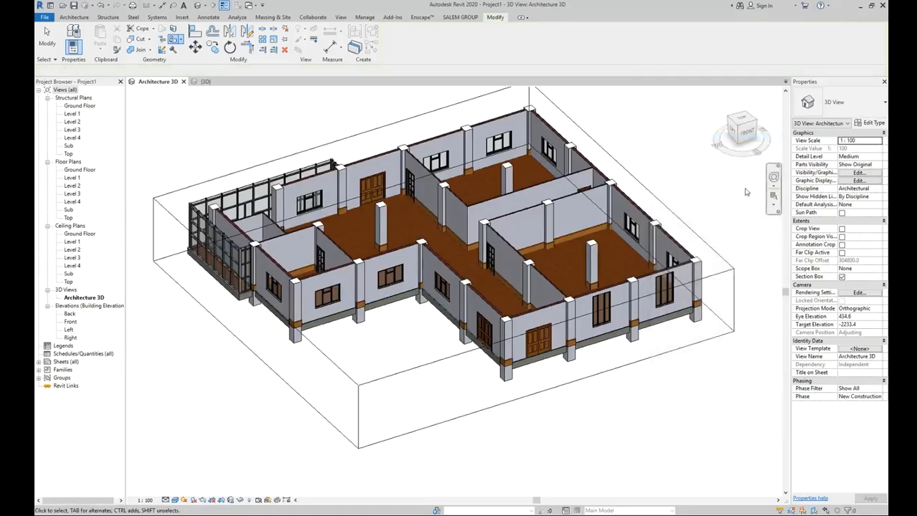
middle_drag(666, 201, 664, 236)
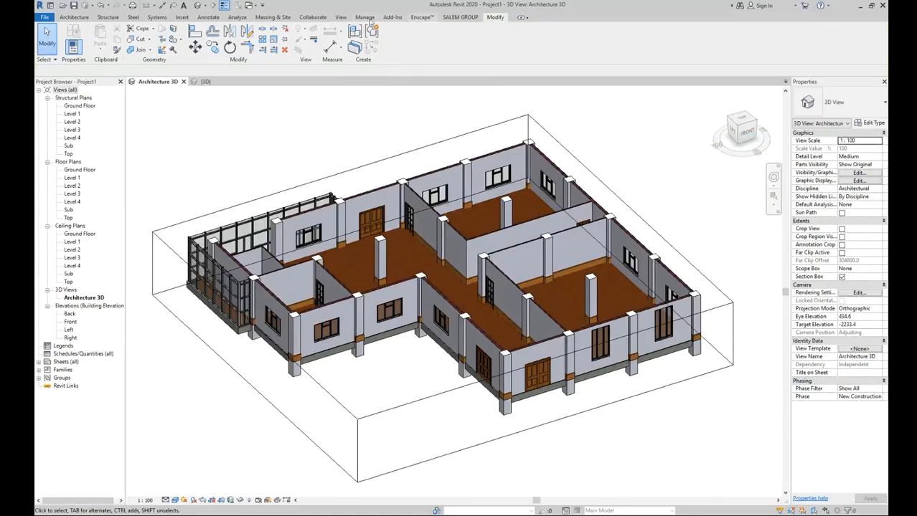
- Start the Enscape rendering of the Architecture 3D view and dismiss the graphics driver notification
click(421, 16)
click(46, 36)
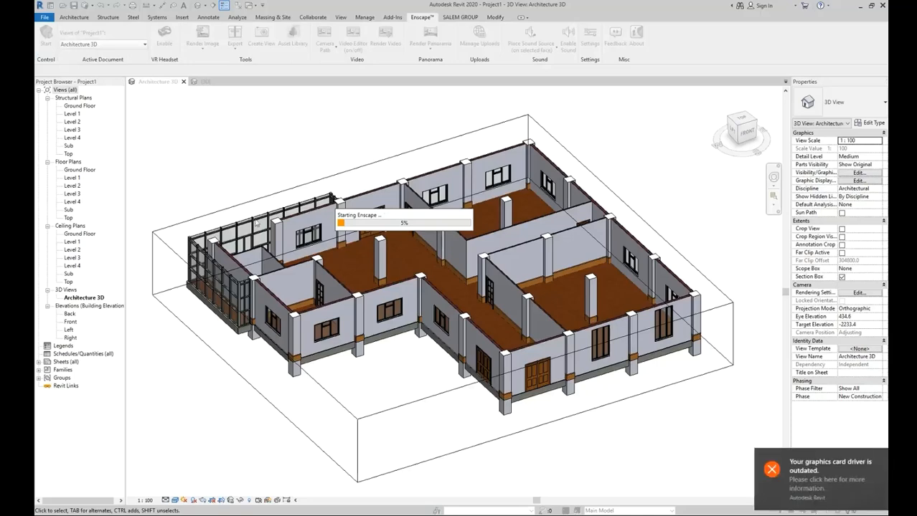
click(873, 458)
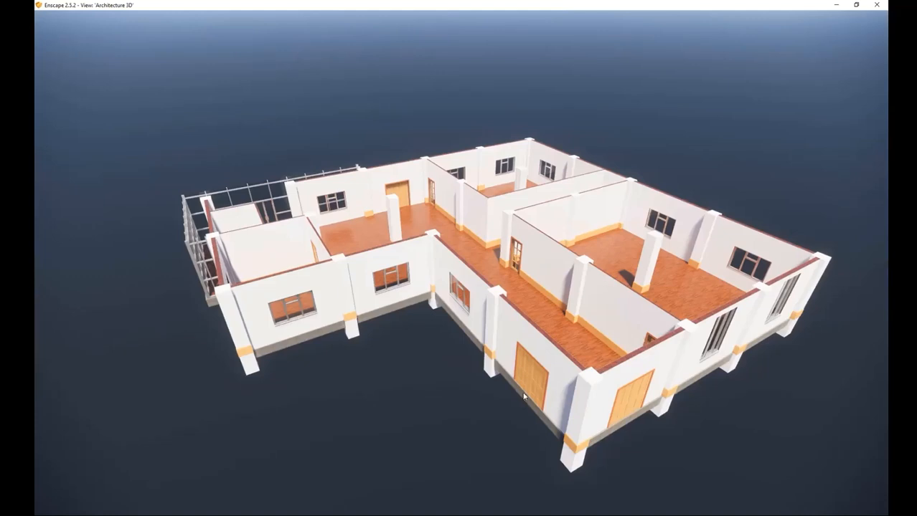
- Bring the Enscape camera into the main hall at walking level and change the time of day of the sunlight
right_drag(373, 308, 431, 314)
key(w)
drag(432, 320, 389, 279)
key(space)
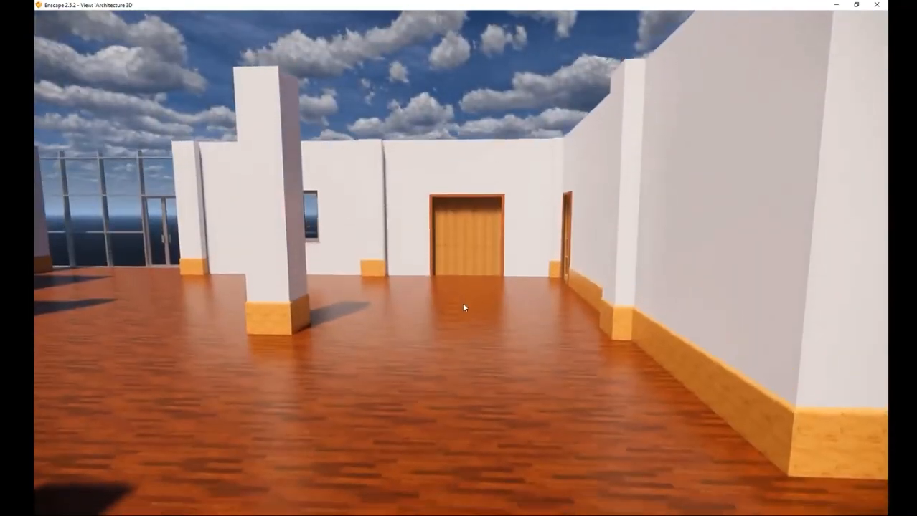
drag(522, 302, 534, 322)
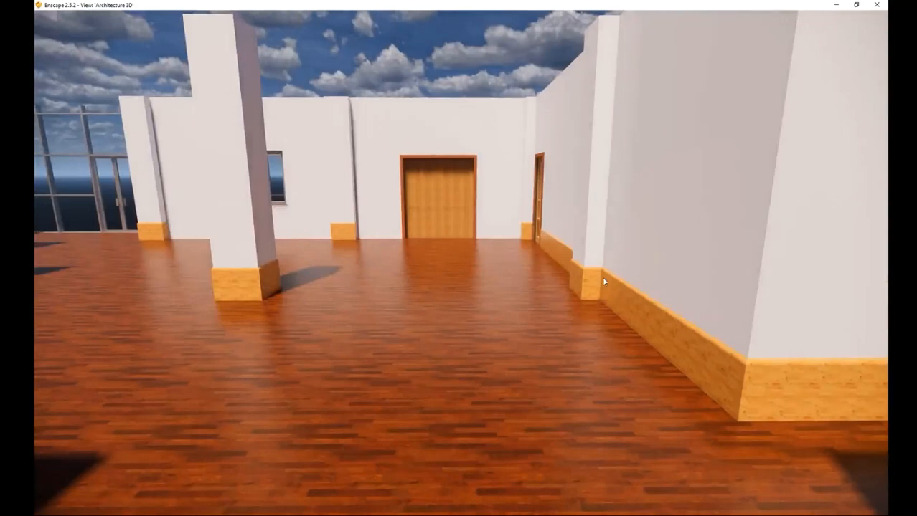
shift+right_drag(602, 279, 708, 272)
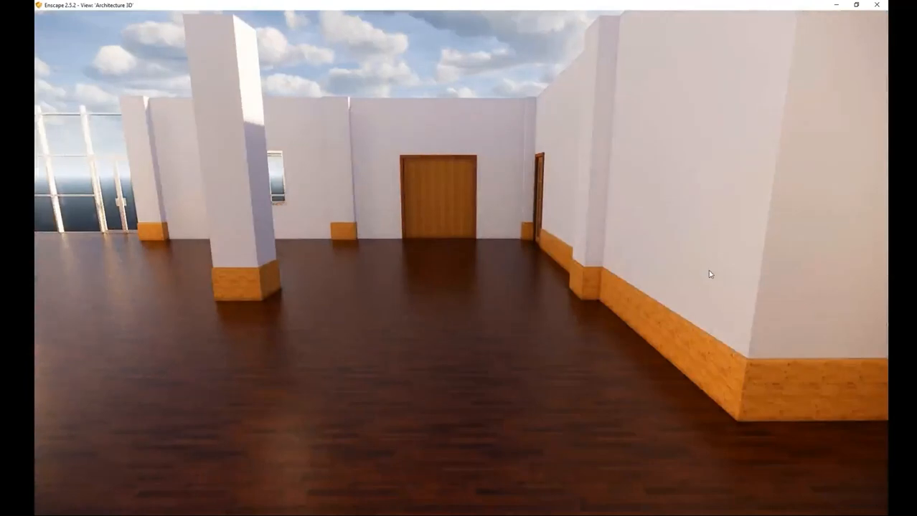
- Walk through the rendered interior and examine the white walls, columns, skirting and wooden floor under the changed sunlight
drag(665, 280, 344, 281)
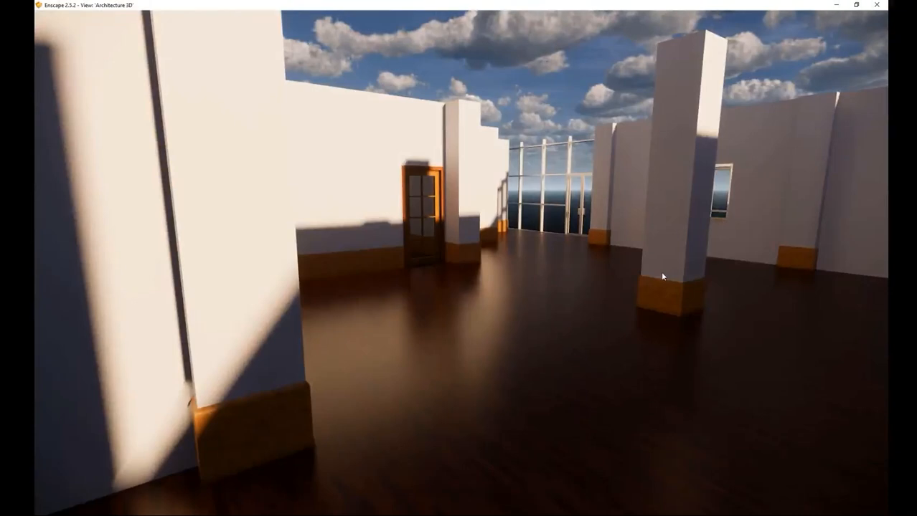
drag(697, 277, 879, 280)
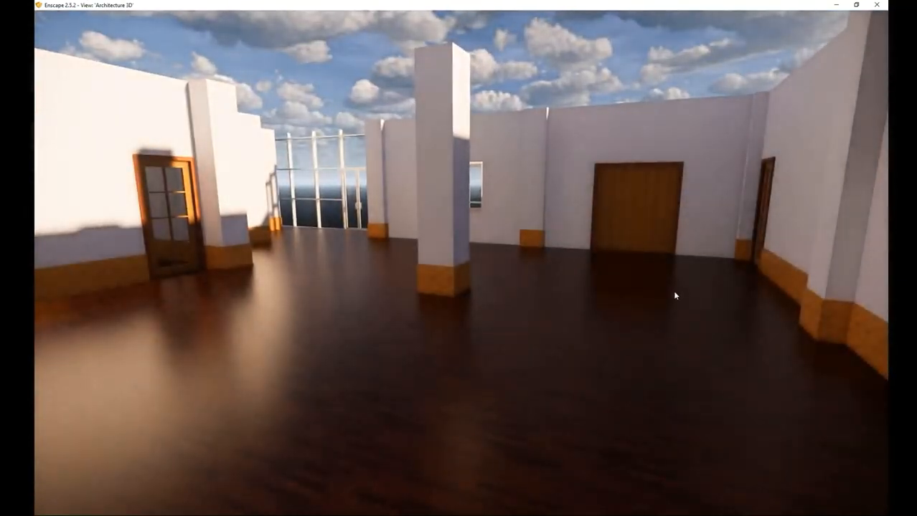
key(w)
drag(419, 292, 477, 292)
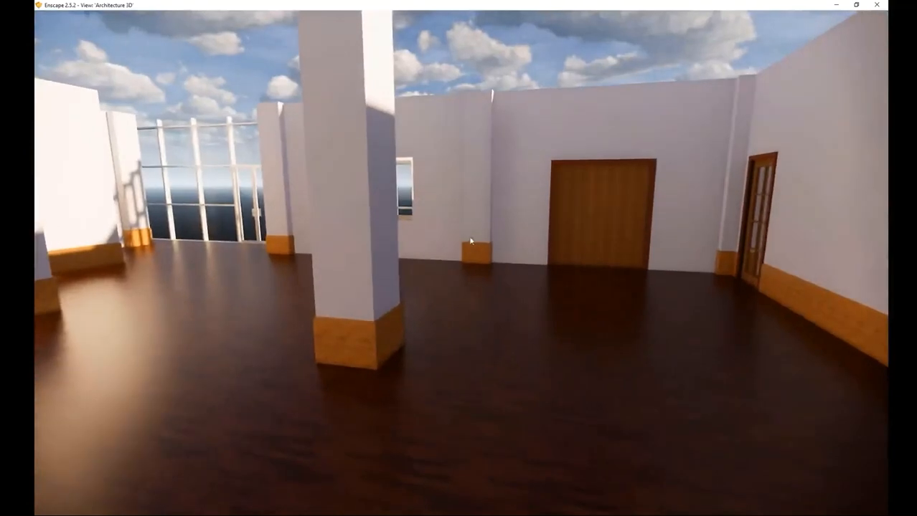
key(w)
drag(470, 241, 608, 278)
key(w)
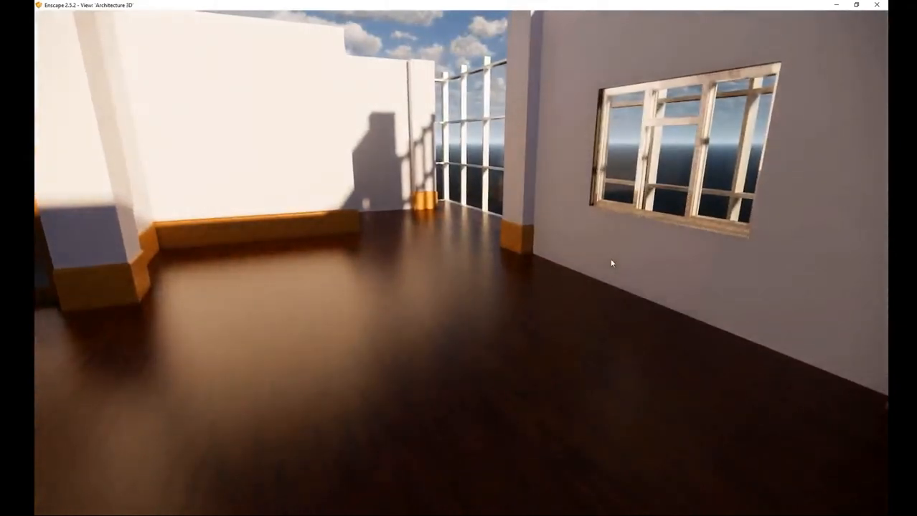
drag(611, 263, 891, 290)
drag(626, 257, 674, 231)
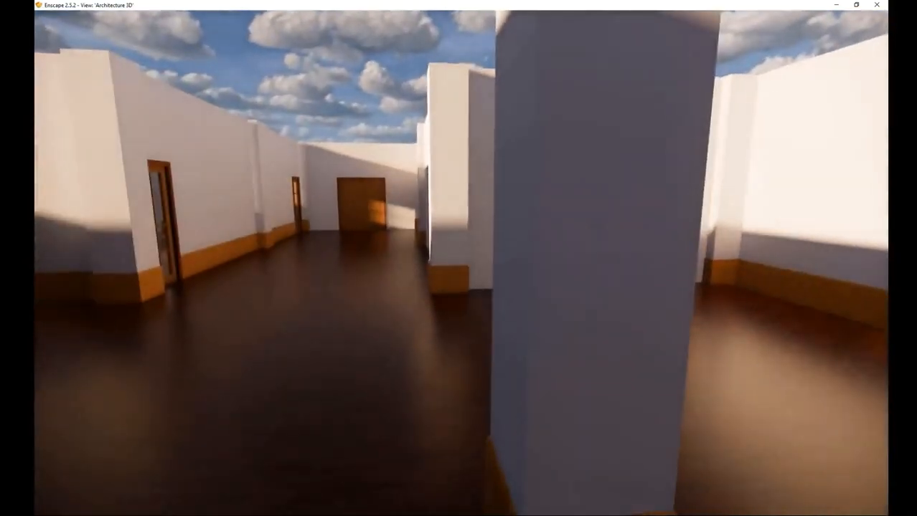